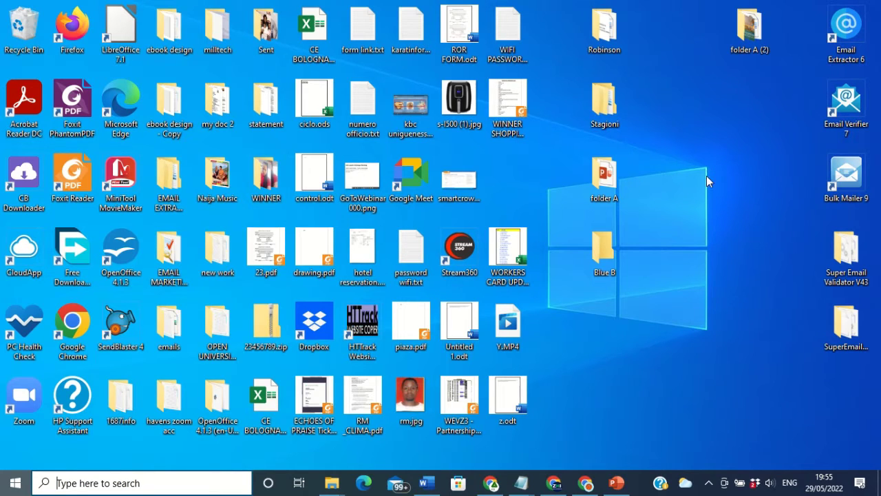
# Open the Documents folder (117 items) in File Explorer from the Start menu's left rail.
pyautogui.press('super')
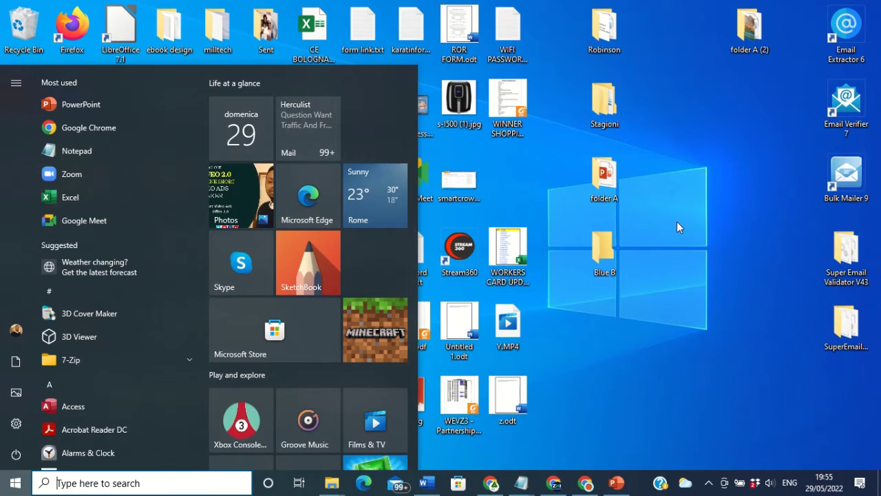
pyautogui.press('super')
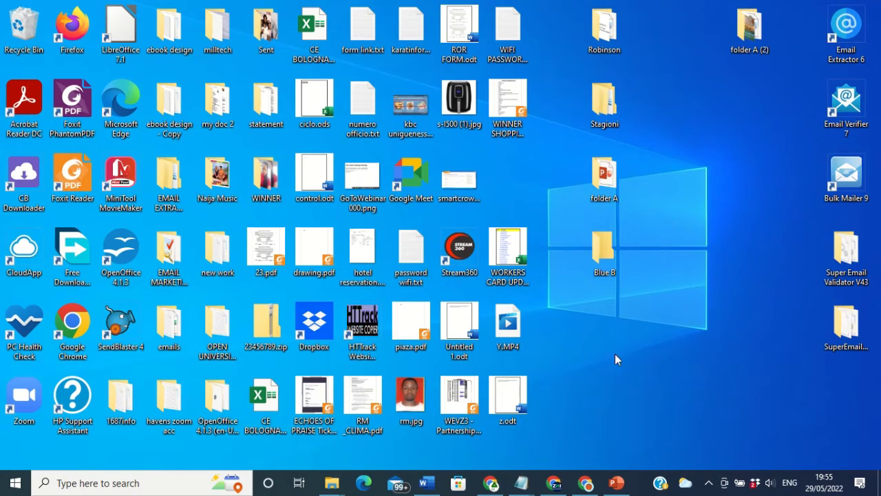
pyautogui.moveTo(331, 487)
pyautogui.click(17, 484)
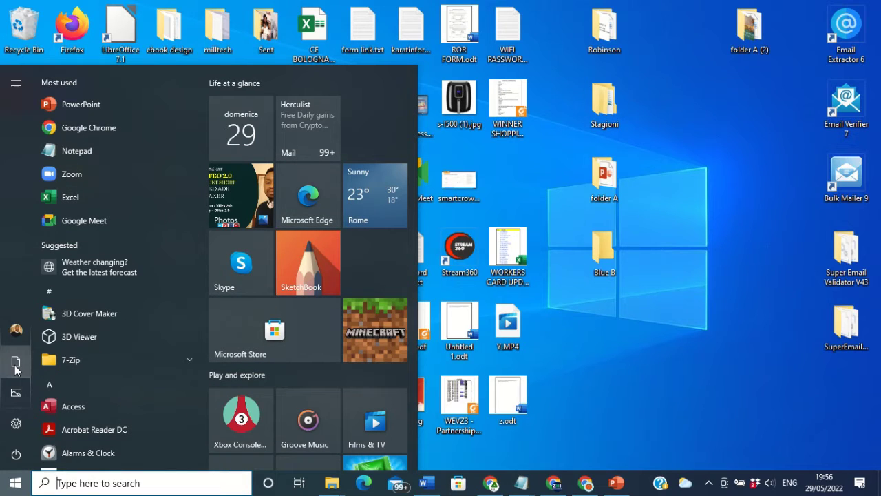
pyautogui.moveTo(15, 364)
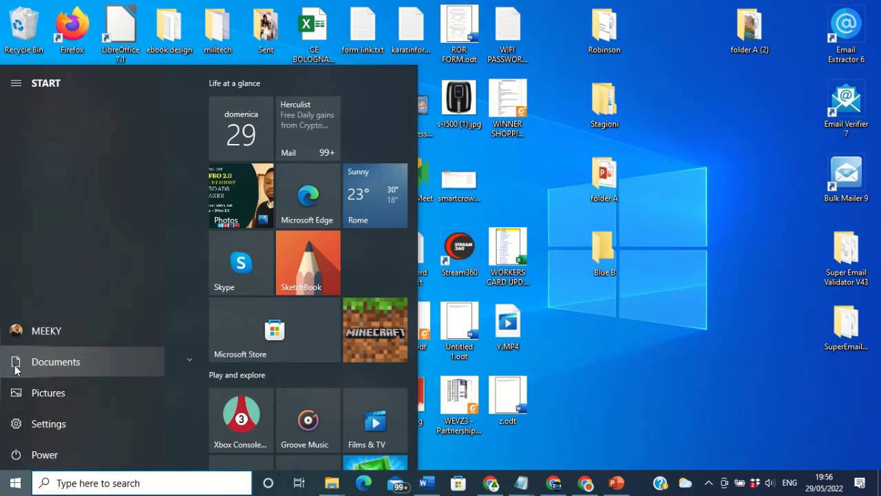
pyautogui.click(78, 364)
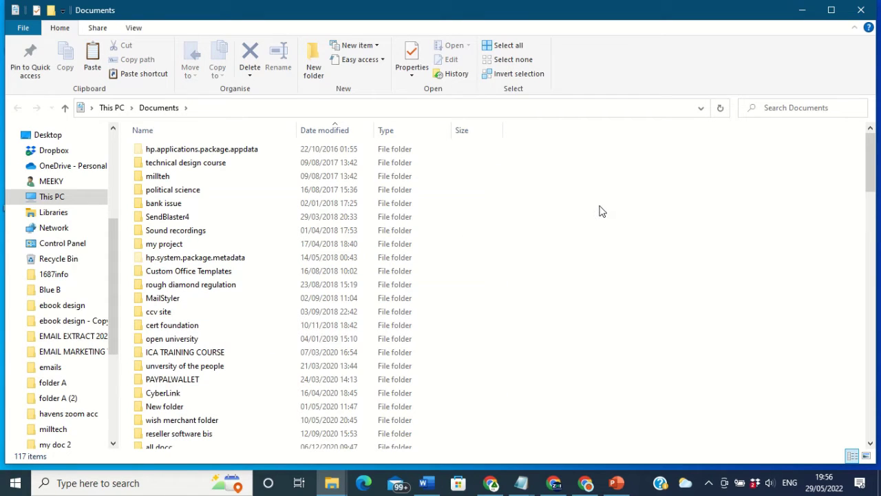
# Close the duplicate Documents window and bring the remaining Documents window to the front.
pyautogui.click(802, 14)
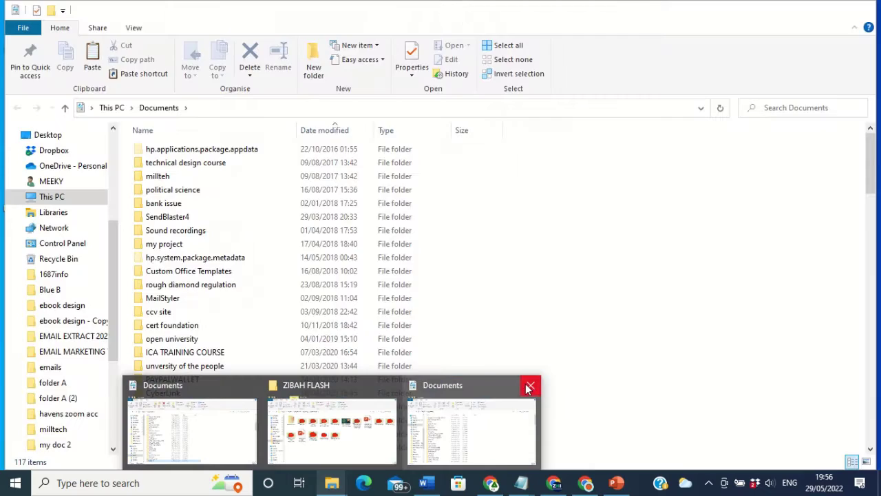
pyautogui.click(530, 385)
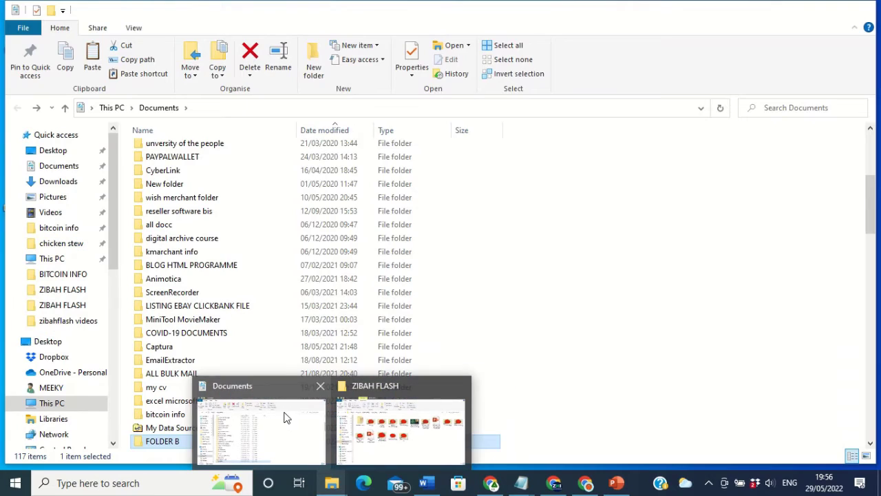
pyautogui.click(282, 417)
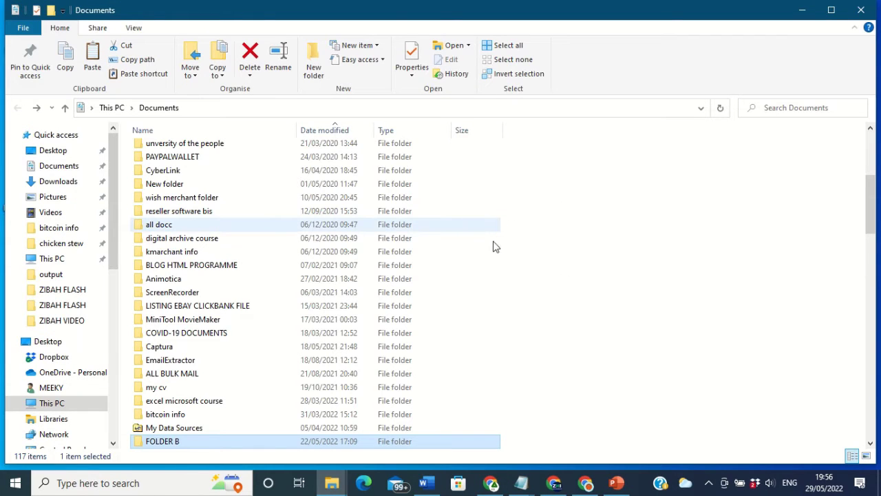
pyautogui.scroll(5, 551, 237)
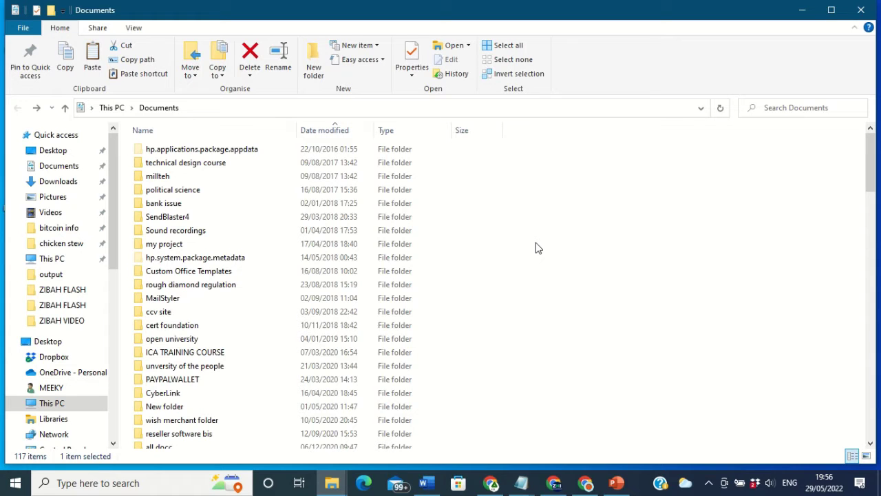
pyautogui.scroll(-12, 527, 249)
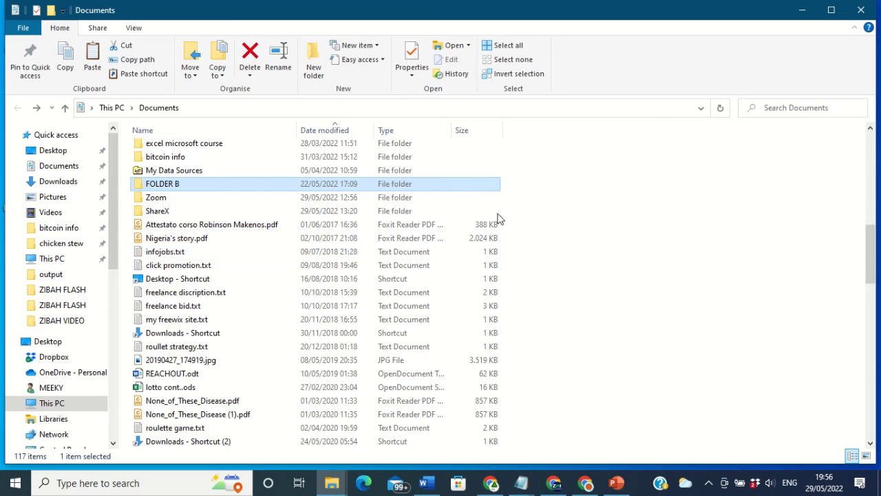
# View FOLDER B's five files, including UNION.xlsx, then go back to Documents.
pyautogui.moveTo(195, 184)
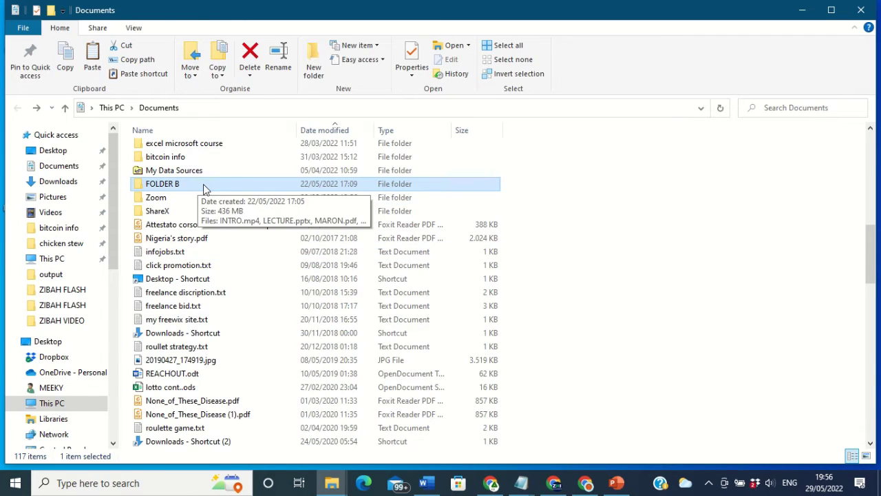
pyautogui.doubleClick(203, 184)
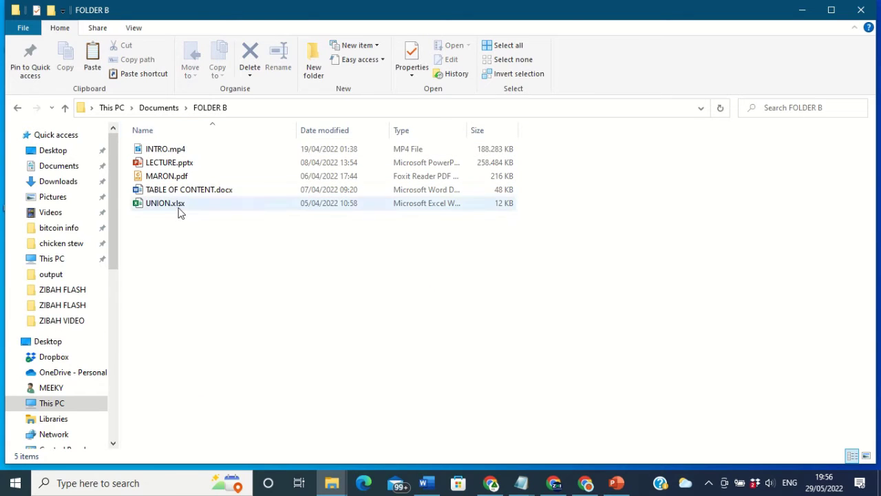
pyautogui.moveTo(180, 210)
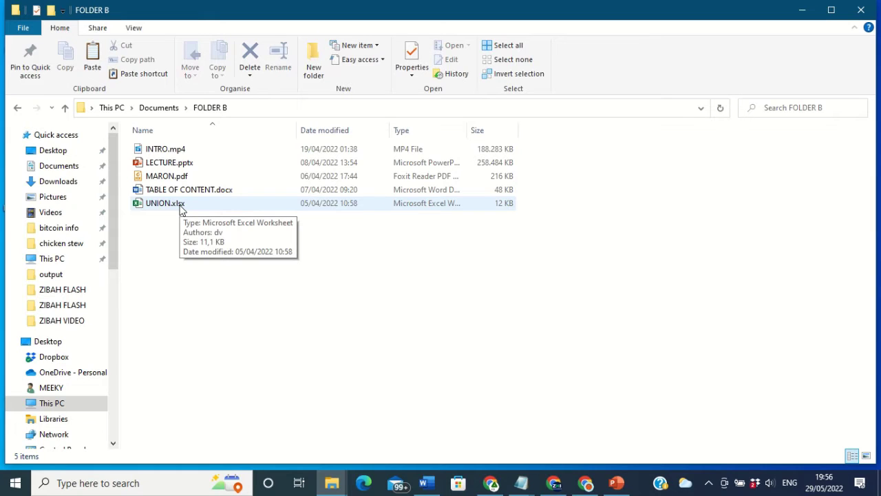
pyautogui.click(17, 110)
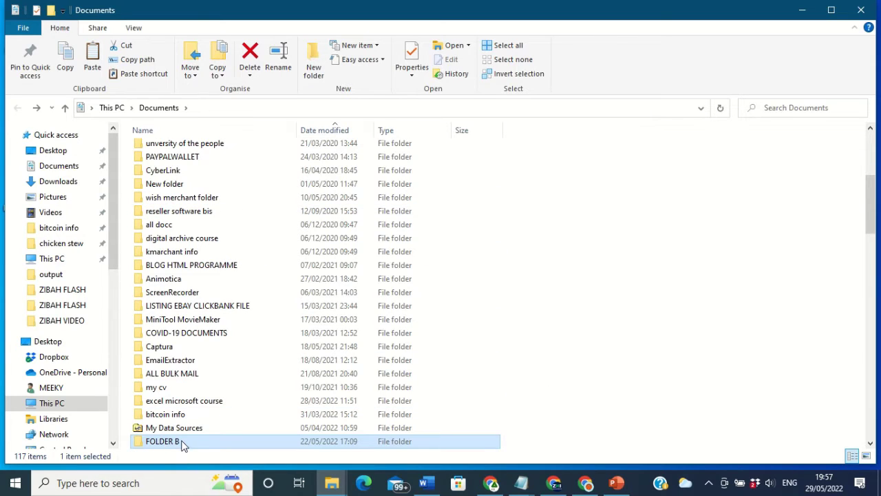
pyautogui.moveTo(186, 445)
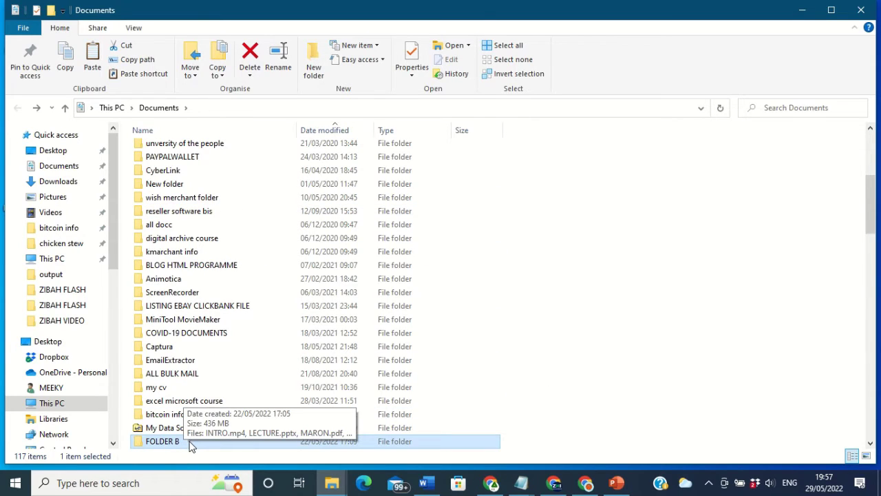
pyautogui.doubleClick(190, 442)
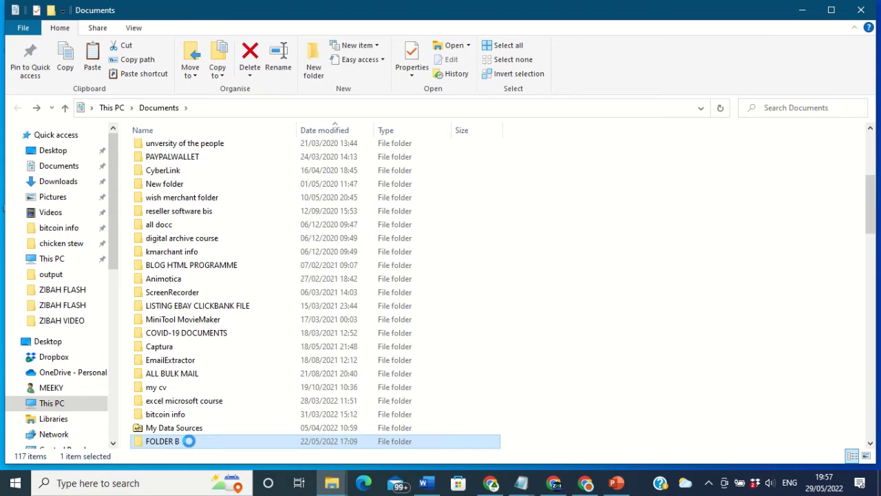
# Send FOLDER B to the desktop as a shortcut using Send to > Desktop (create shortcut).
pyautogui.rightClick(191, 446)
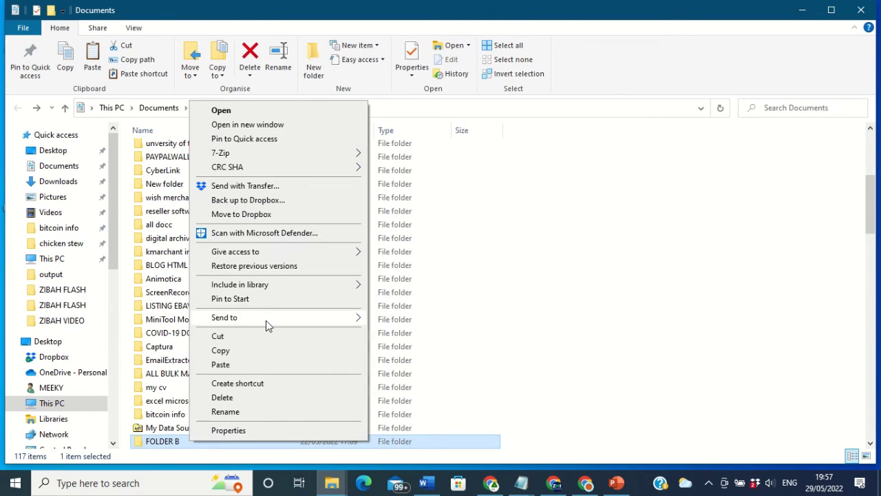
pyautogui.moveTo(266, 320)
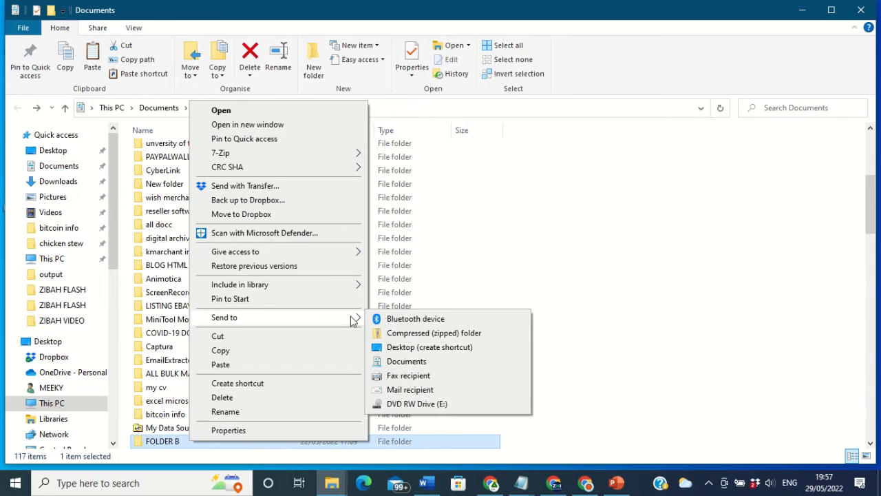
pyautogui.click(451, 349)
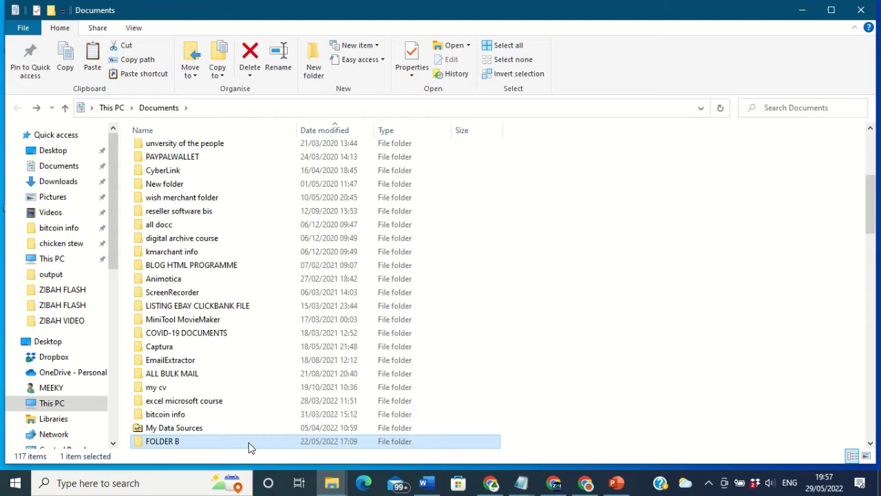
pyautogui.moveTo(241, 444)
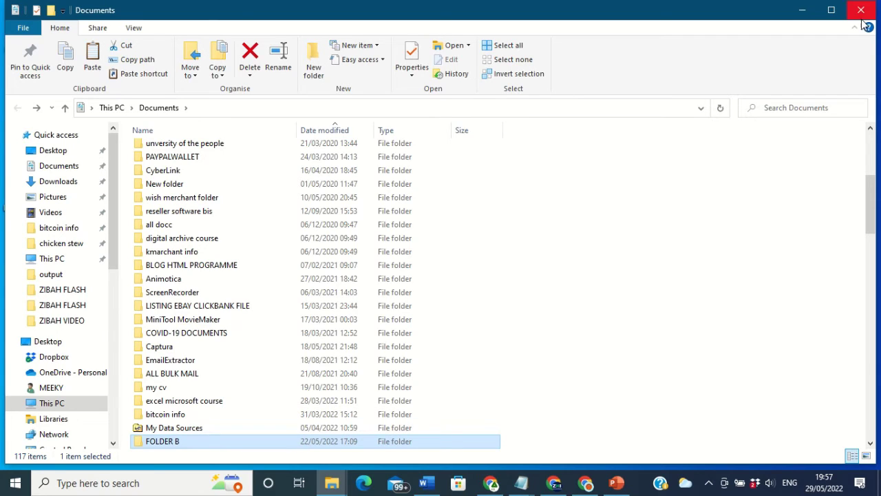
# Move the 'FOLDER B - Shortcut' icon right of folder A and confirm it opens FOLDER B.
pyautogui.click(804, 15)
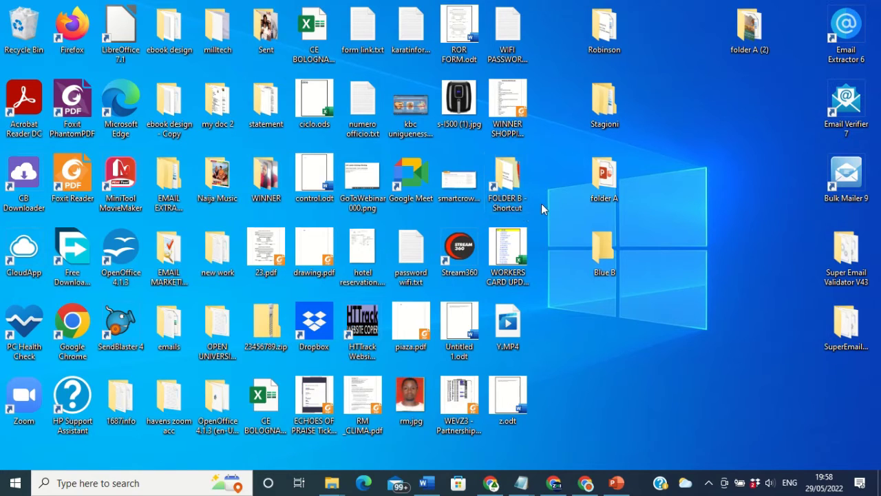
pyautogui.moveTo(680, 185); pyautogui.dragTo(724, 214)
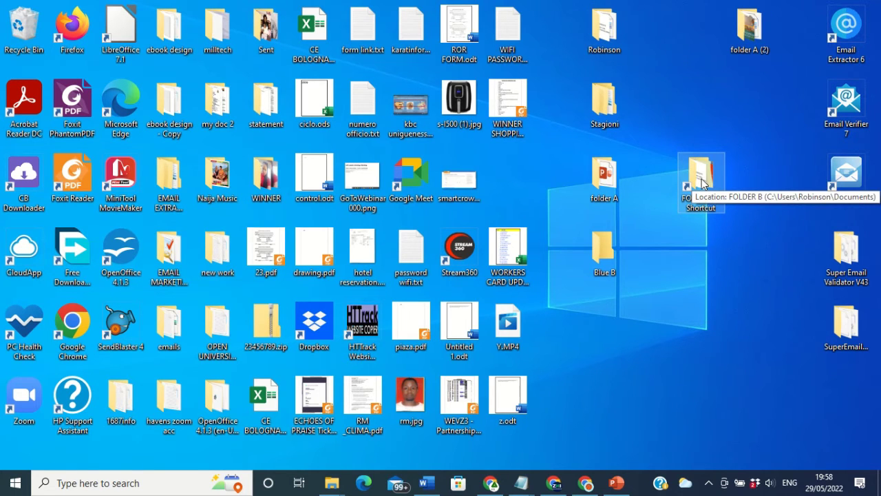
pyautogui.doubleClick(702, 182)
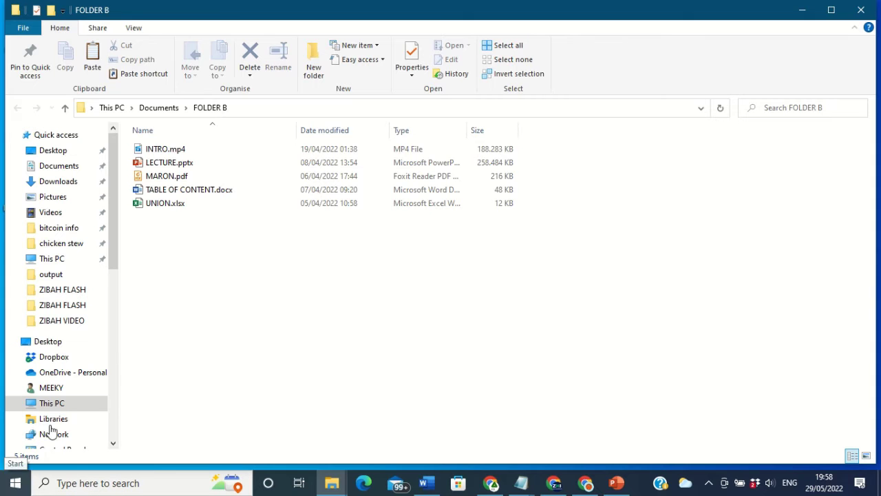
pyautogui.click(860, 9)
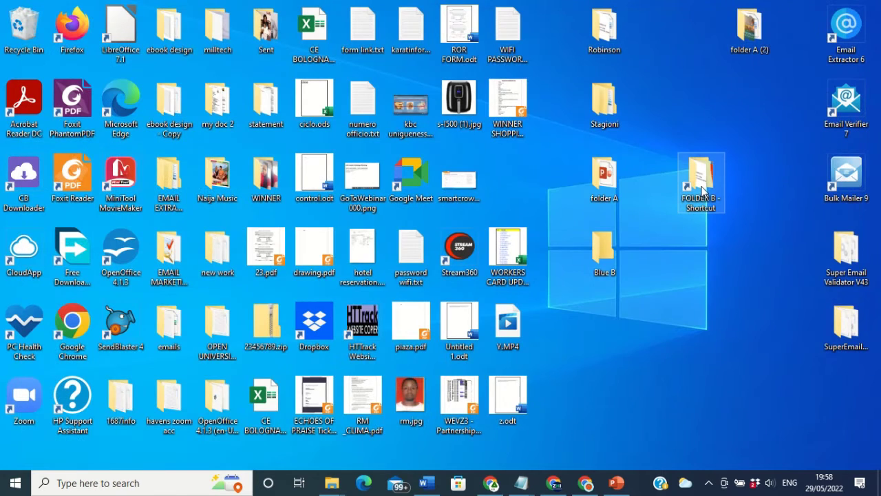
# Place the FOLDER B shortcut beside Stagioni and the TABLE OF CONTENT.docx shortcut beside Email Verifier 7.
pyautogui.moveTo(706, 180); pyautogui.dragTo(709, 132)
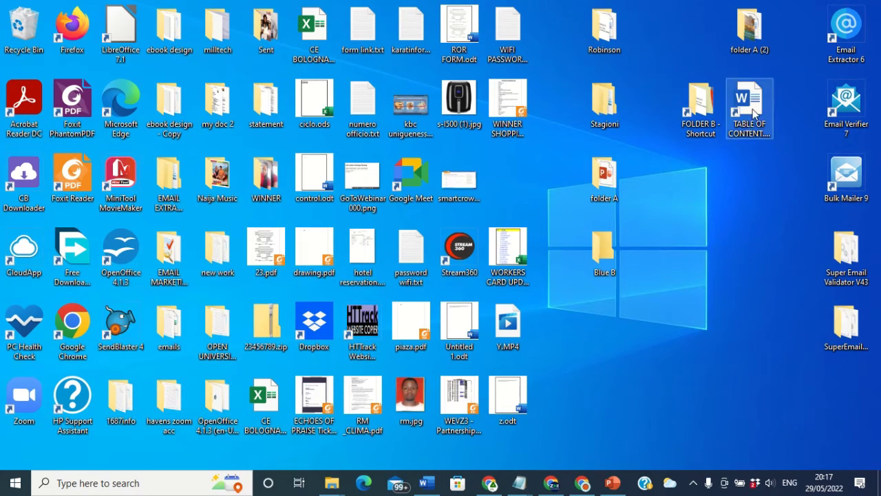
pyautogui.moveTo(757, 109); pyautogui.dragTo(754, 178)
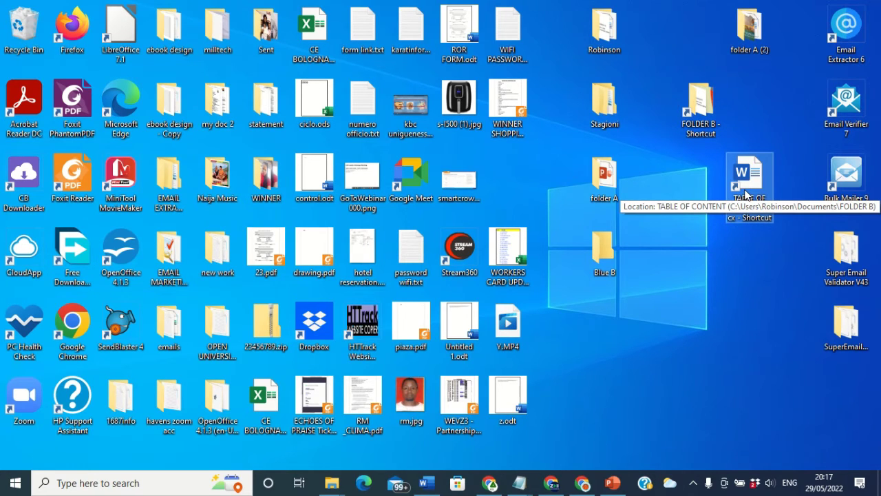
pyautogui.moveTo(746, 195); pyautogui.dragTo(770, 142)
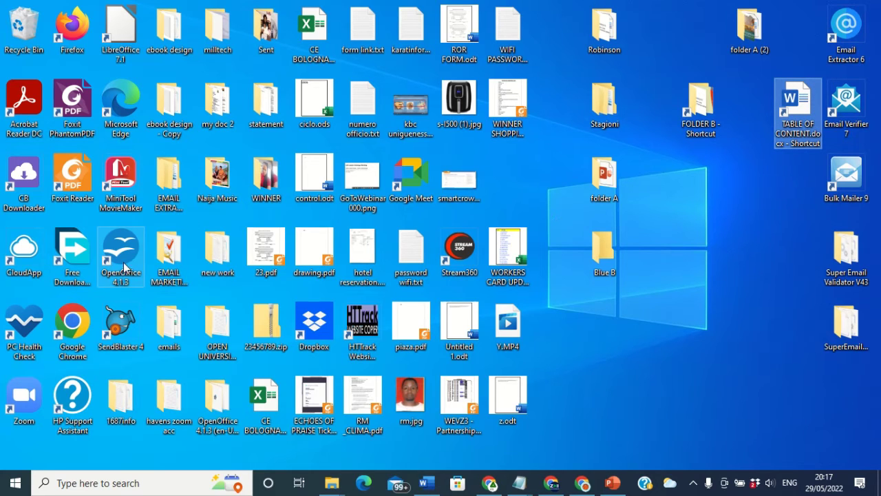
pyautogui.moveTo(797, 114)
pyautogui.mouseDown()
pyautogui.moveTo(775, 108)
pyautogui.moveTo(788, 110)
pyautogui.mouseUp()
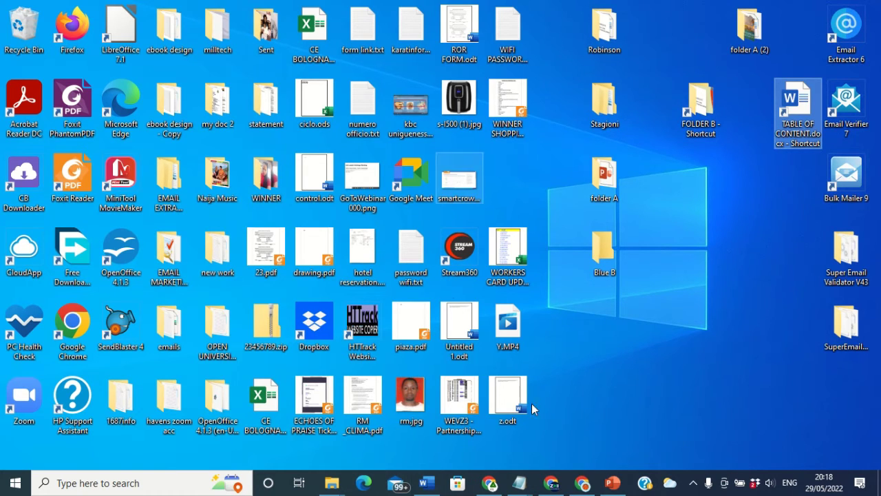
pyautogui.moveTo(609, 38)
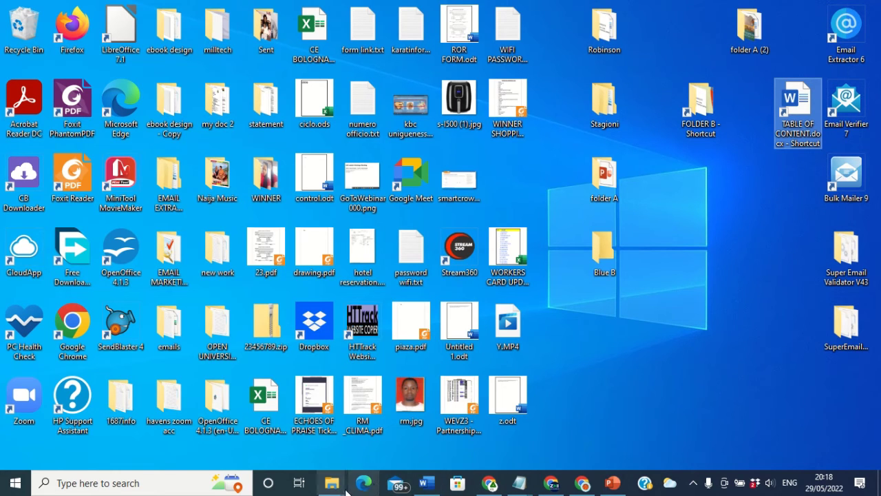
# Bring the FOLDER B window back and try opening UNION.xlsx from its file list.
pyautogui.moveTo(331, 484)
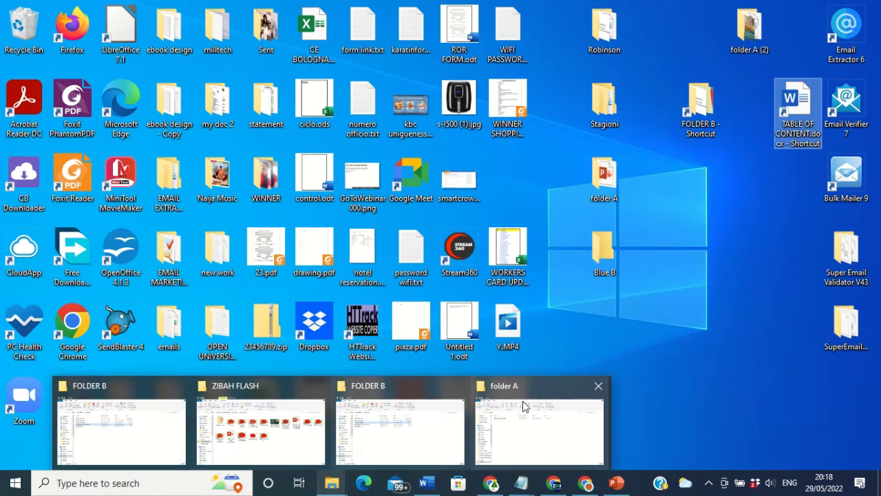
pyautogui.click(392, 431)
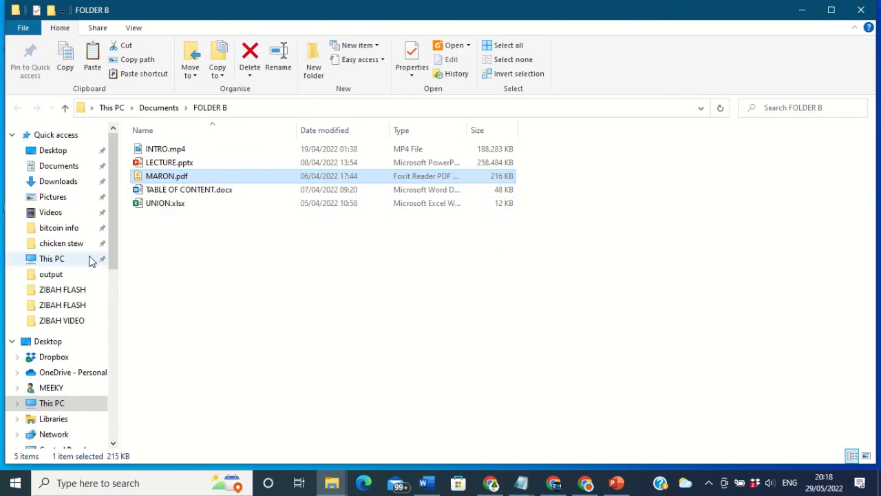
pyautogui.click(195, 253)
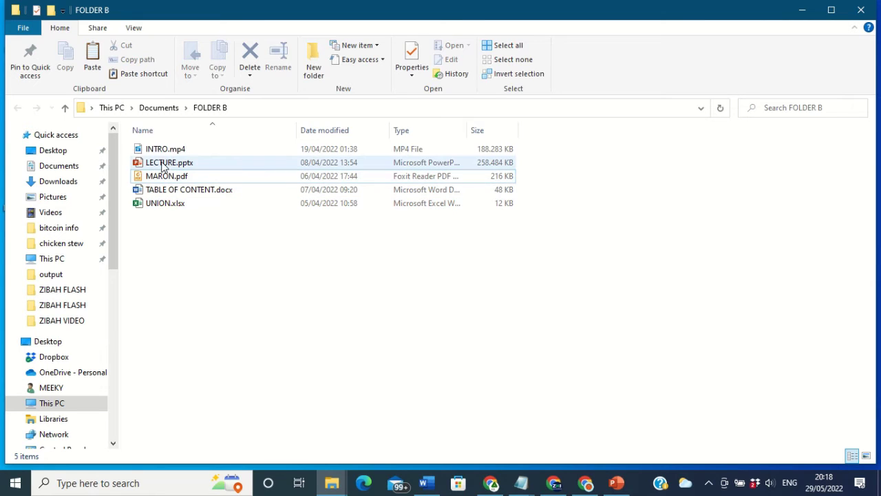
pyautogui.doubleClick(160, 207)
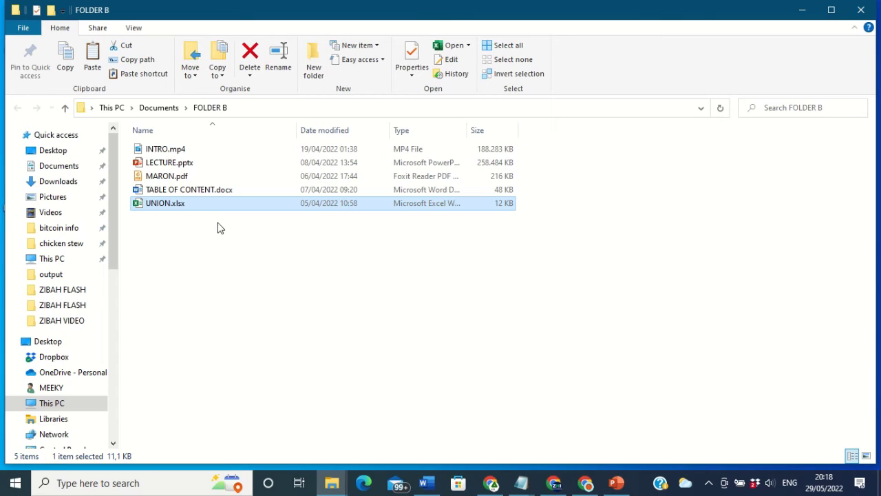
pyautogui.doubleClick(180, 204)
# Send UNION.xlsx to the desktop as a shortcut, then minimize the FOLDER B window.
pyautogui.rightClick(179, 203)
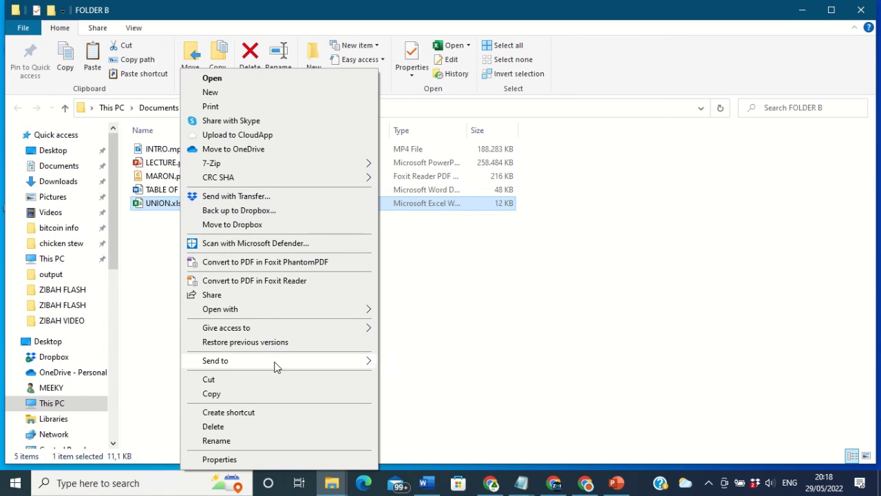
pyautogui.moveTo(283, 360)
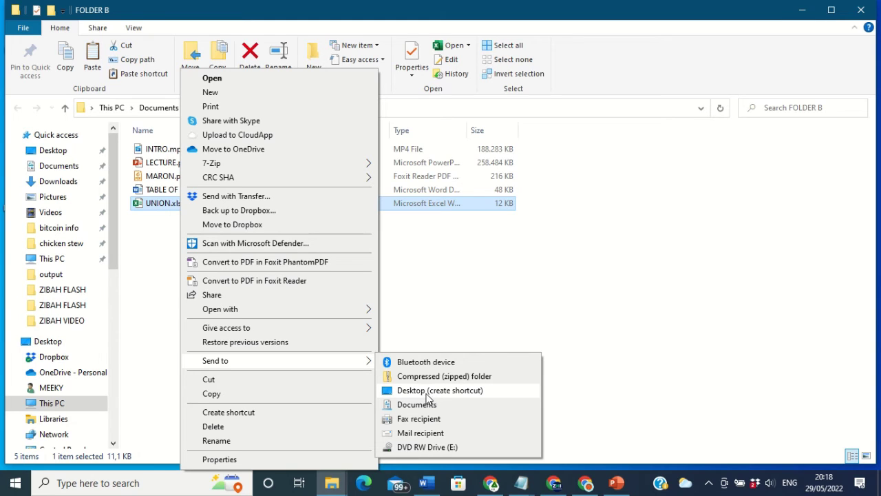
pyautogui.click(429, 391)
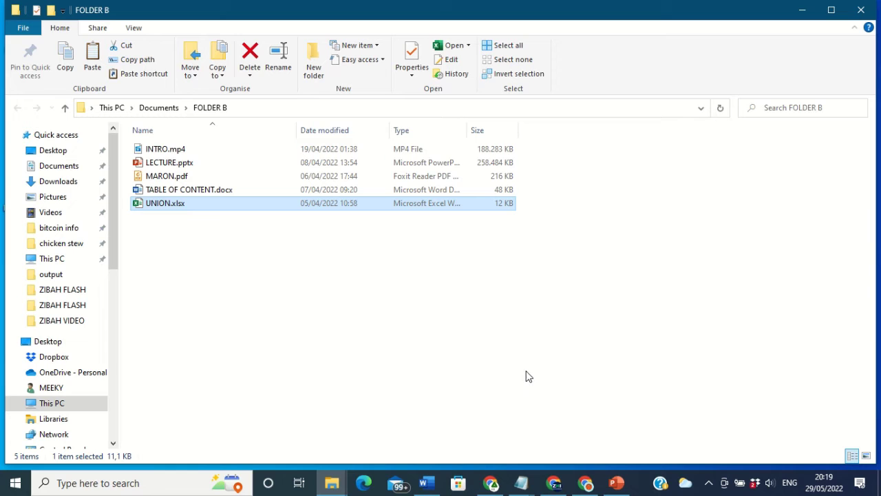
pyautogui.click(803, 13)
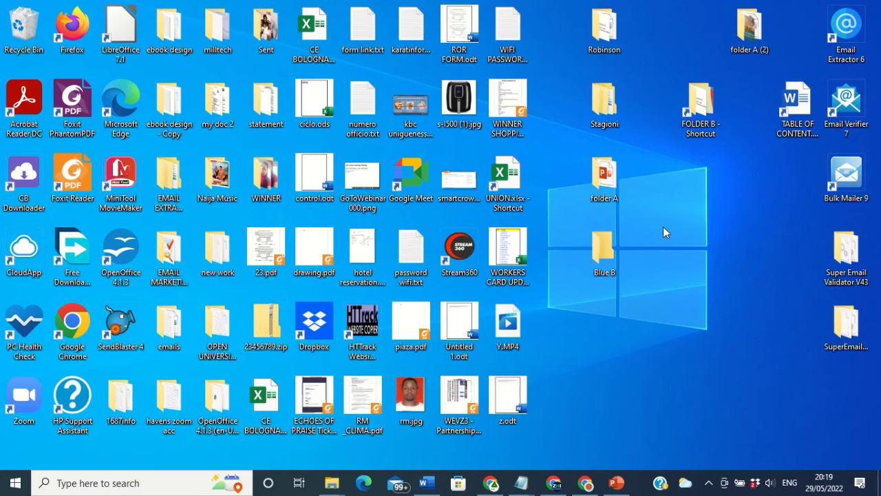
# Place the UNION.xlsx shortcut beneath the other two new shortcuts, beside Bulk Mailer 9.
pyautogui.moveTo(507, 181); pyautogui.dragTo(746, 196)
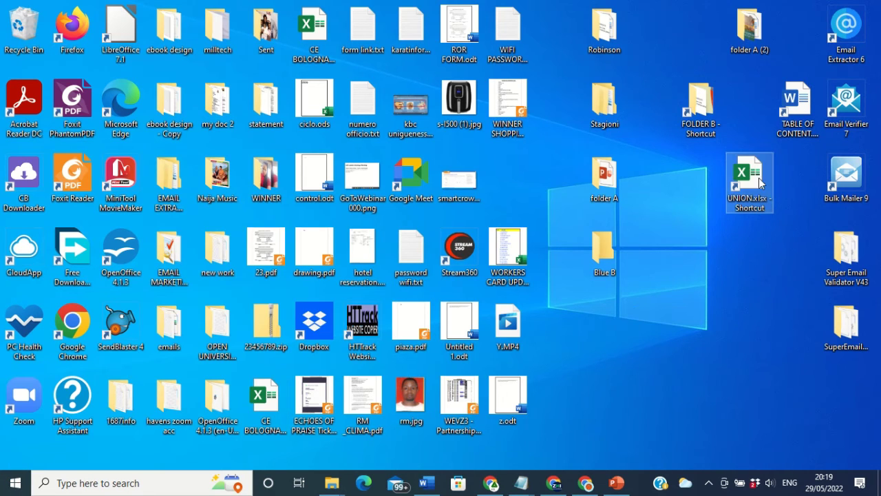
pyautogui.moveTo(757, 177)
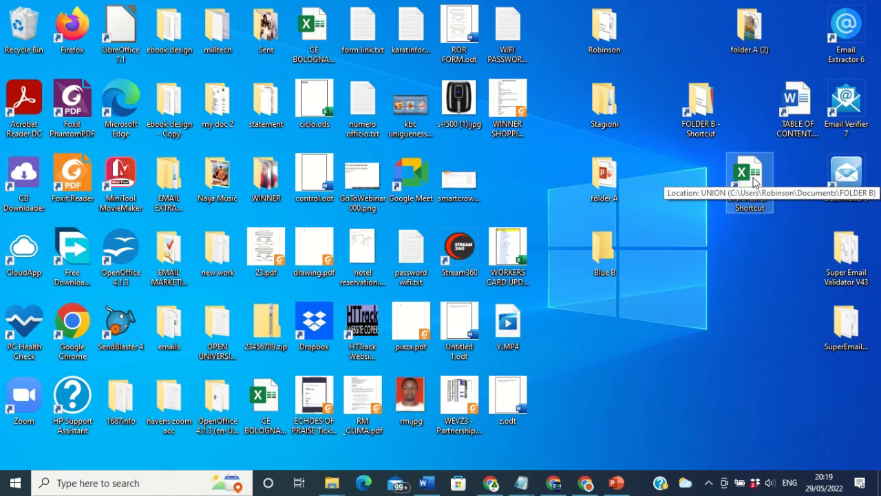